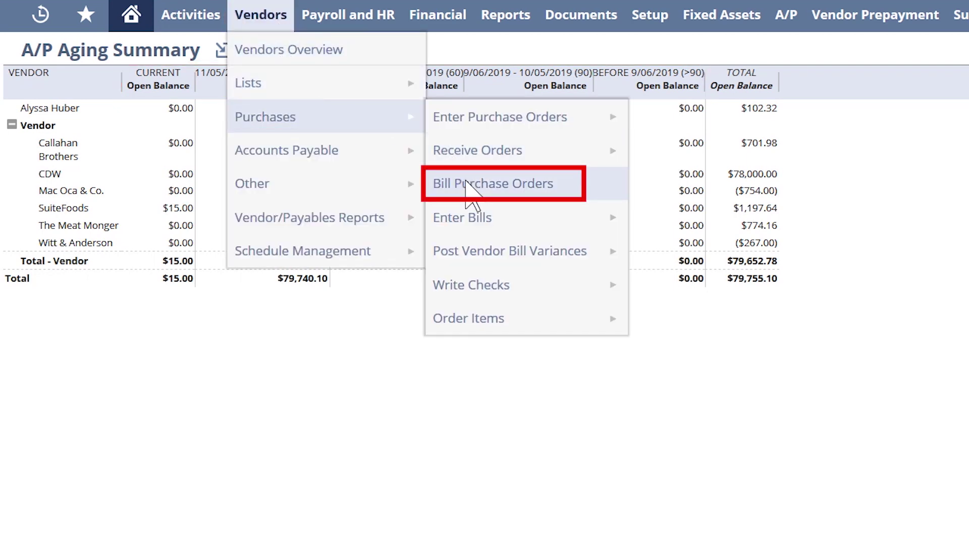
Step: Filter the purchase orders to bill by vendor SuiteFoods and open PO156 dated 12/5/2019
left_click(491, 189)
left_click(280, 141)
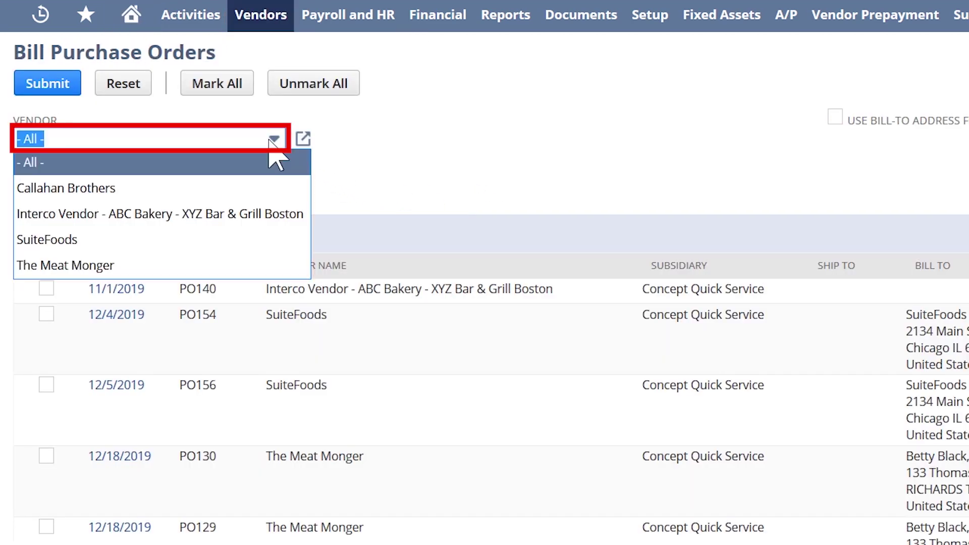
left_click(267, 238)
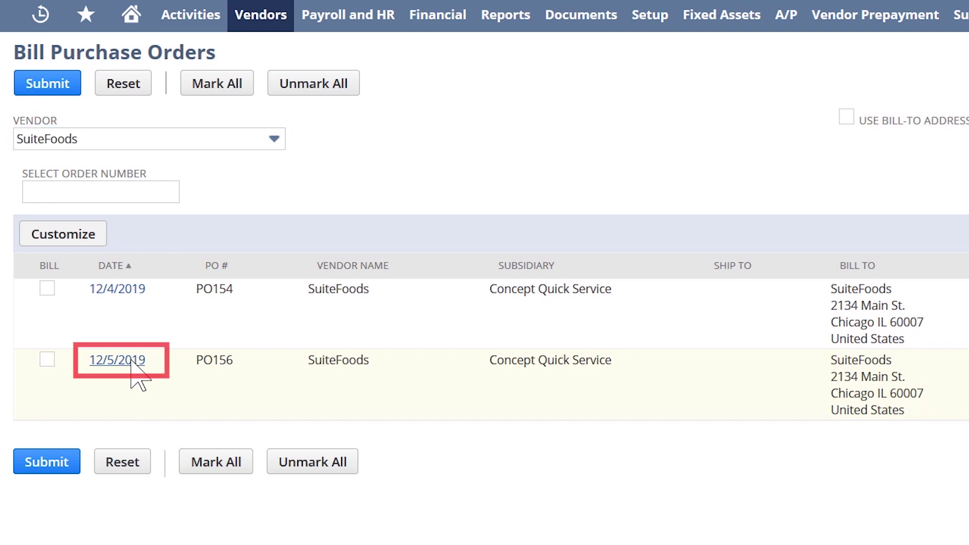
left_click(130, 368)
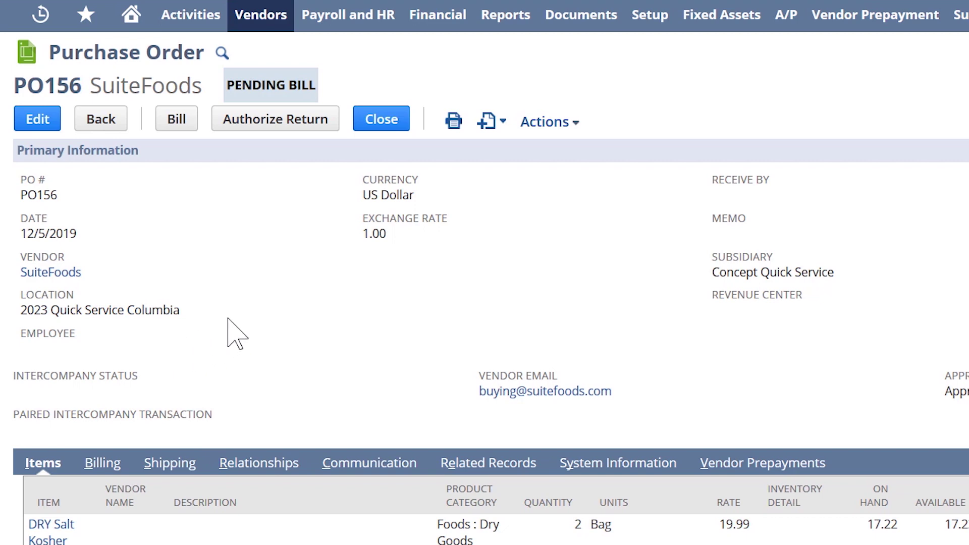
Step: Bill PO156 with reference number 346790 and review its three item lines totalling 66.98
left_click(177, 125)
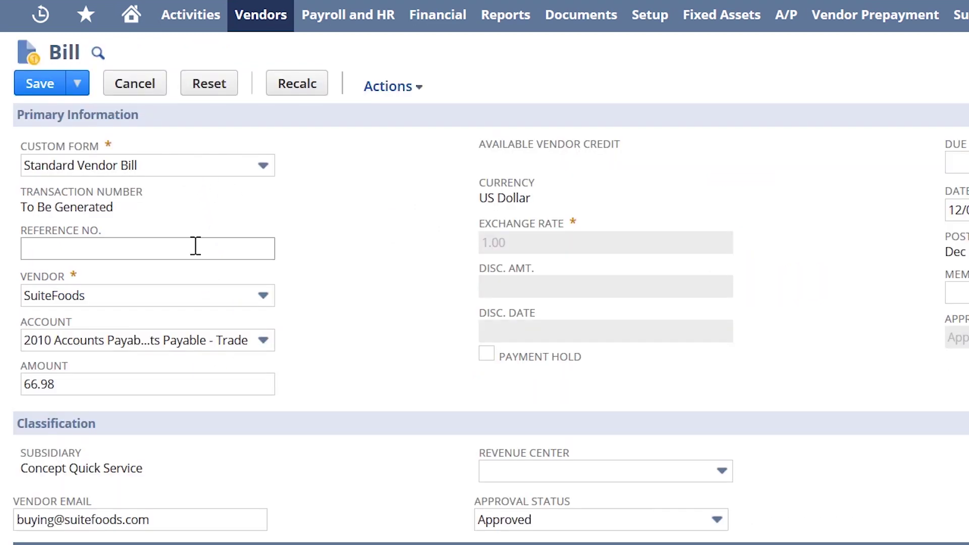
left_click(195, 247)
type("346790")
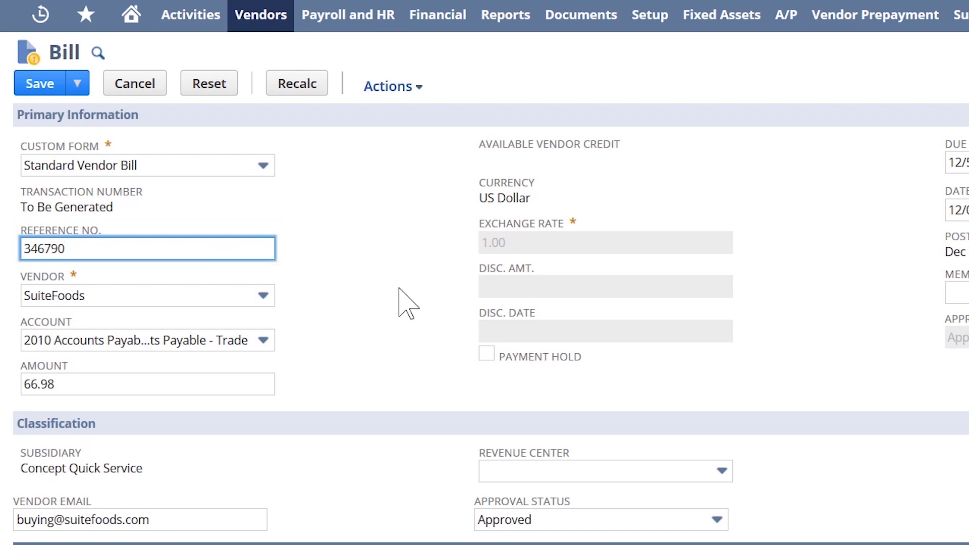
scroll(399, 290, "down", 2)
scroll(399, 296, "down", 2)
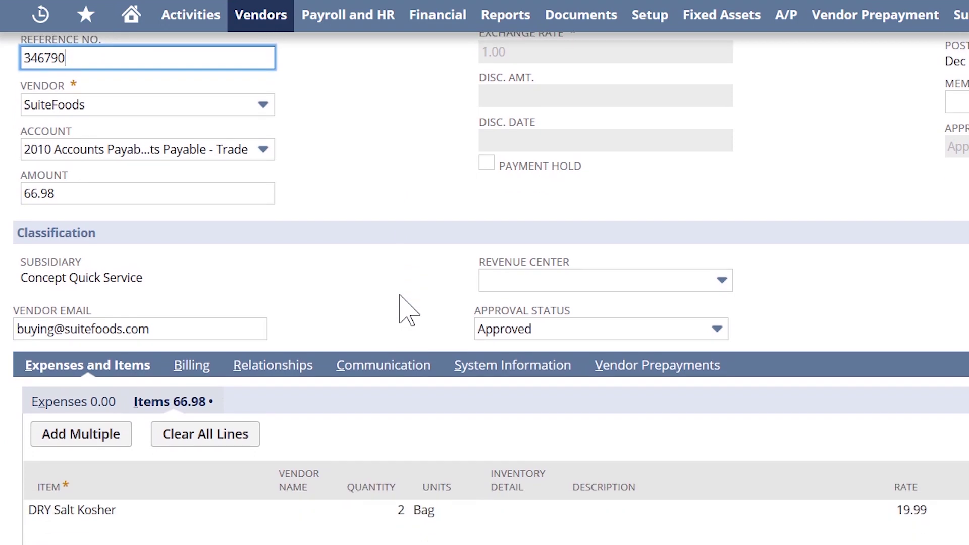
scroll(400, 307, "down", 1)
scroll(401, 308, "down", 1)
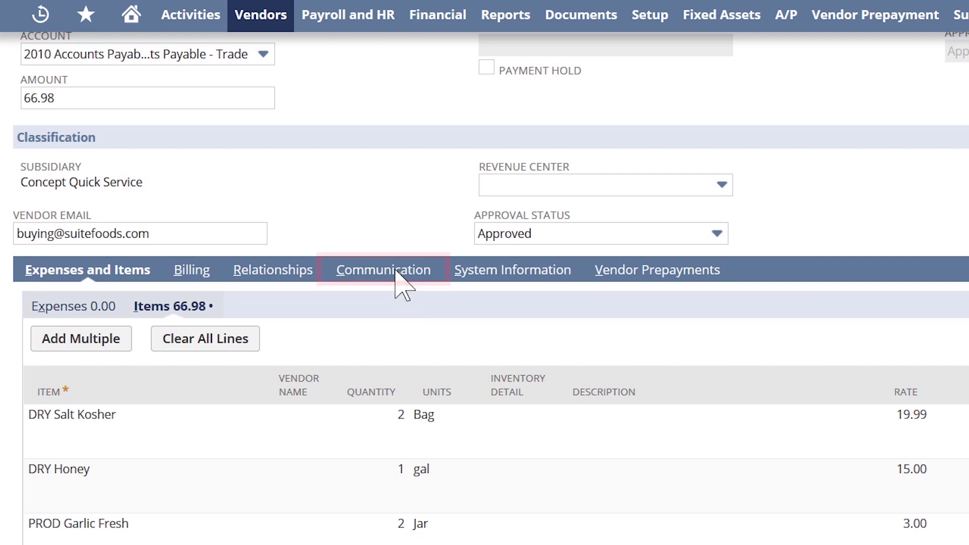
left_click(396, 273)
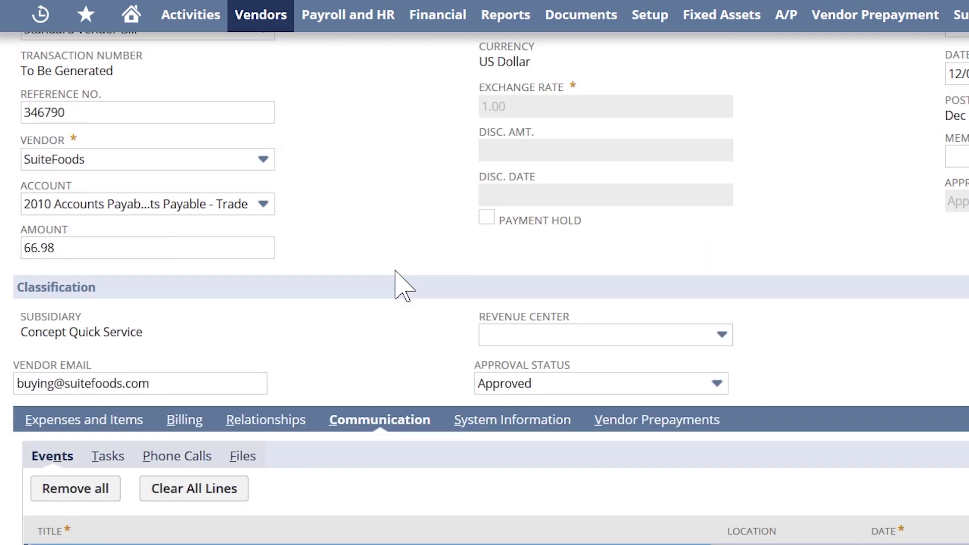
left_click(241, 458)
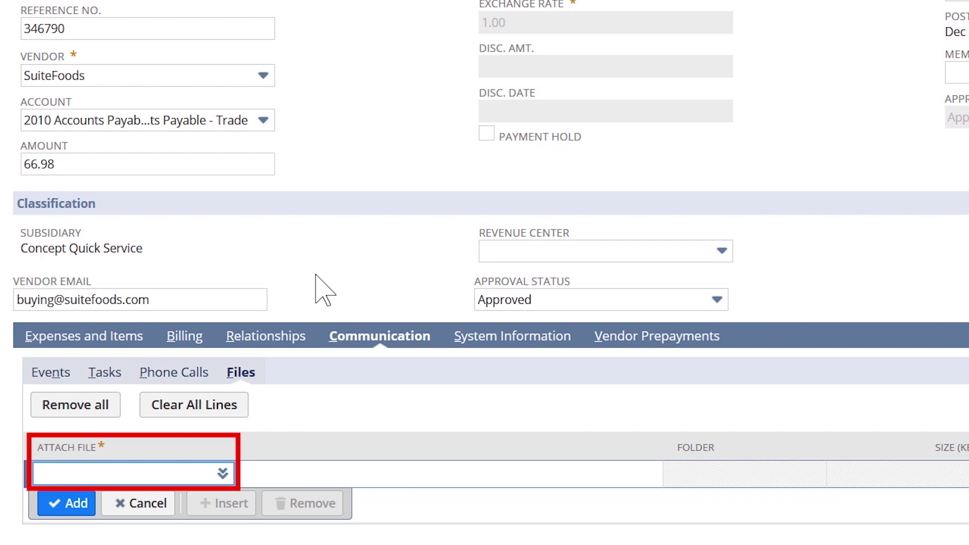
scroll(320, 298, "up", 3)
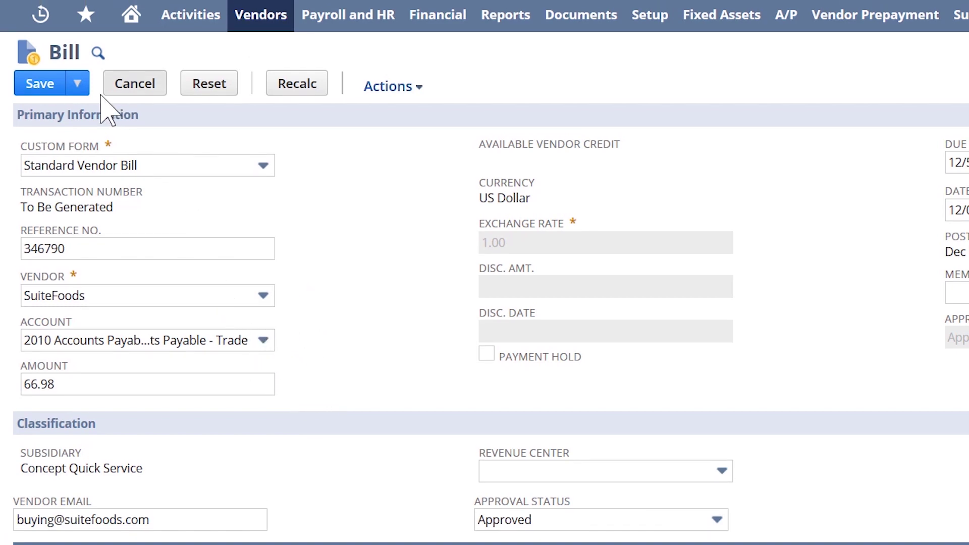
Step: Save bill 346790 and check that its Related Records list purchase order PO156
left_click(36, 82)
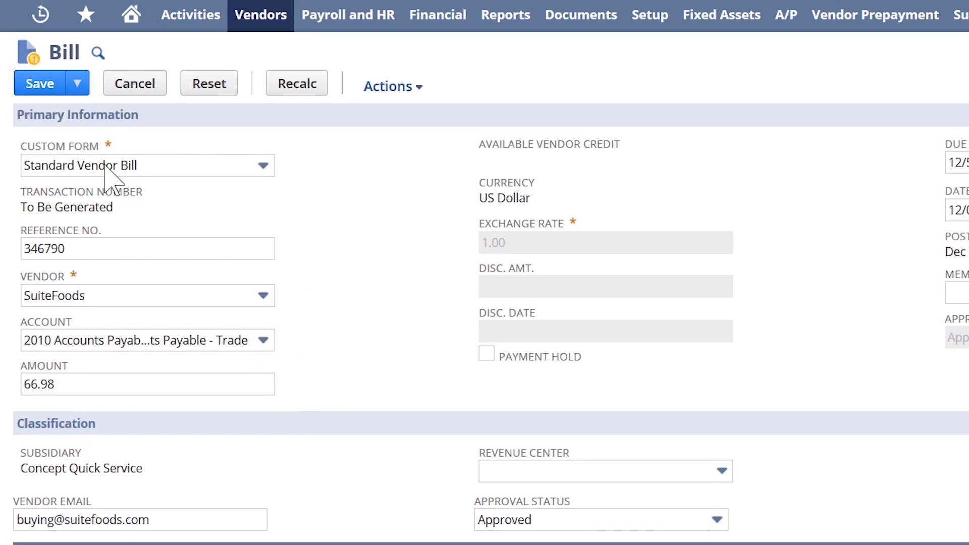
scroll(477, 503, "down", 3)
left_click(497, 464)
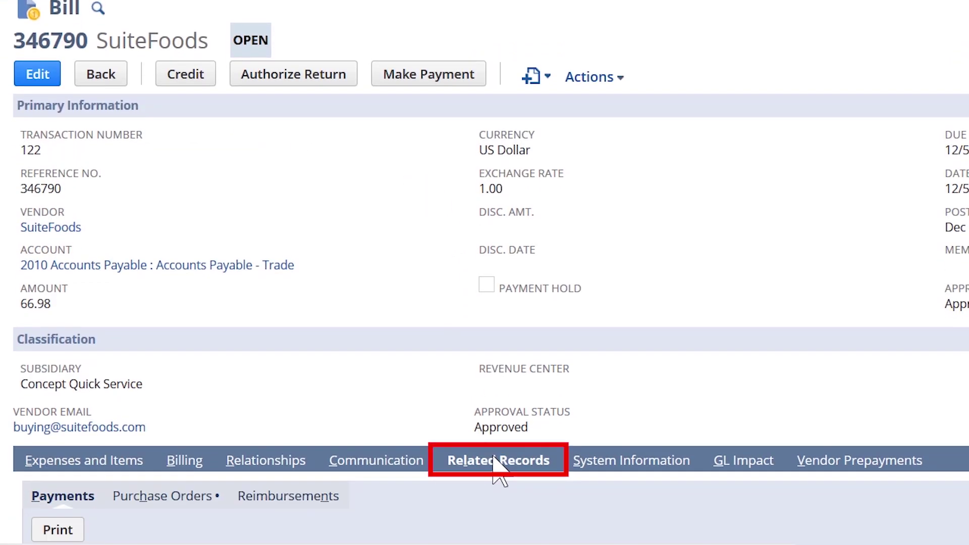
scroll(413, 291, "down", 3)
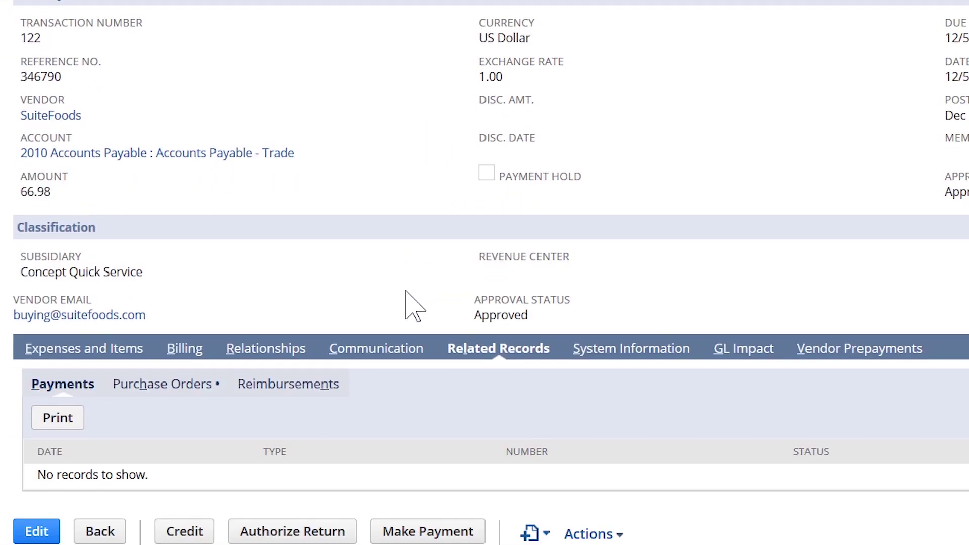
left_click(152, 392)
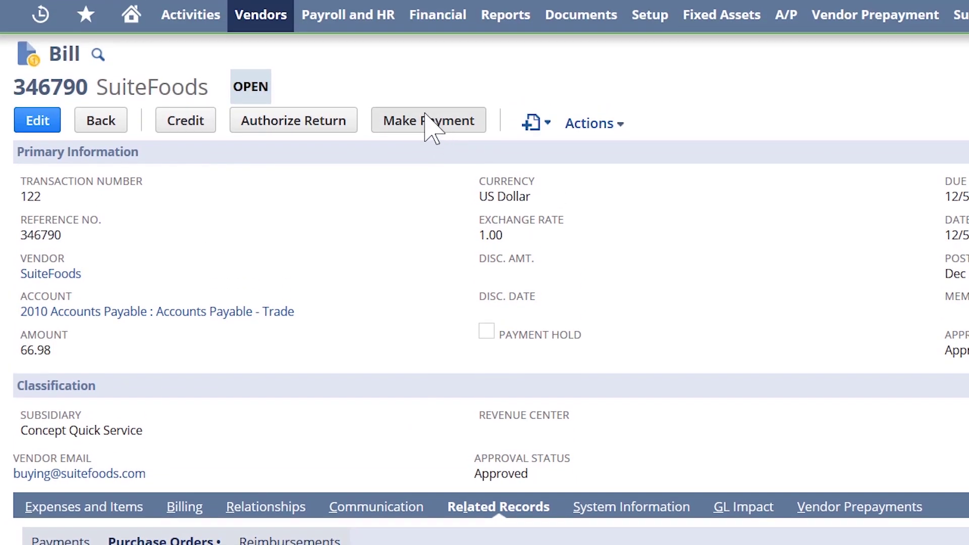
Step: Record and save a 66.98 payment to SuiteFoods against bill 346790
left_click(428, 124)
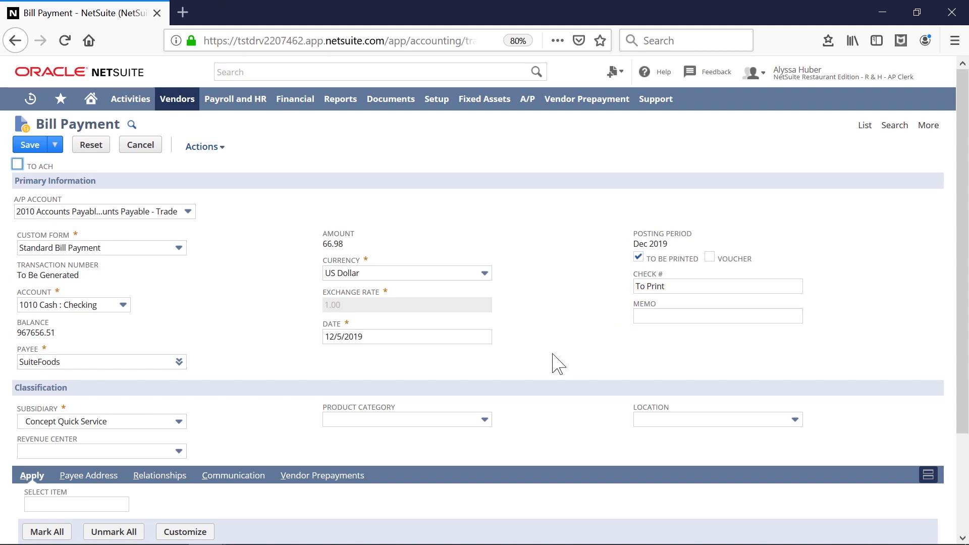
scroll(558, 364, "down", 3)
scroll(544, 364, "up", 3)
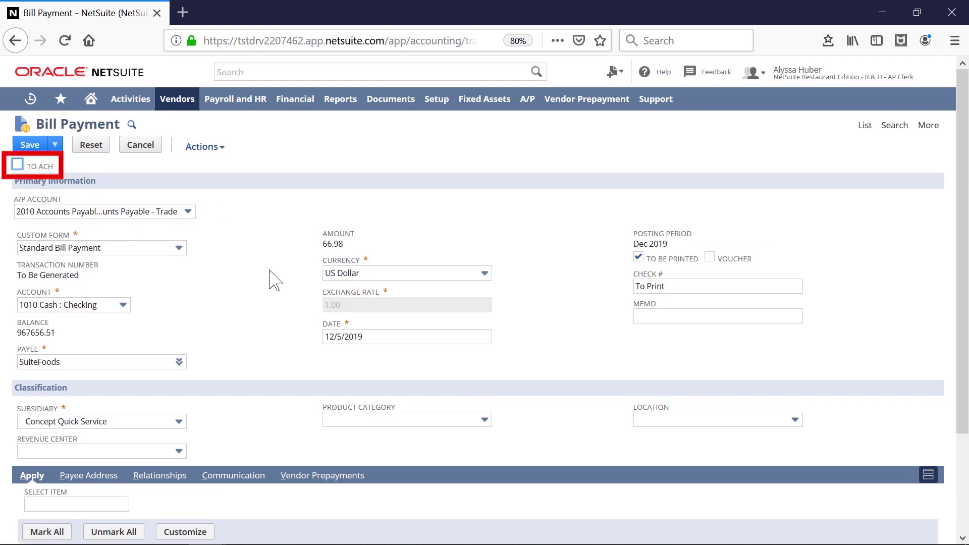
left_click(32, 147)
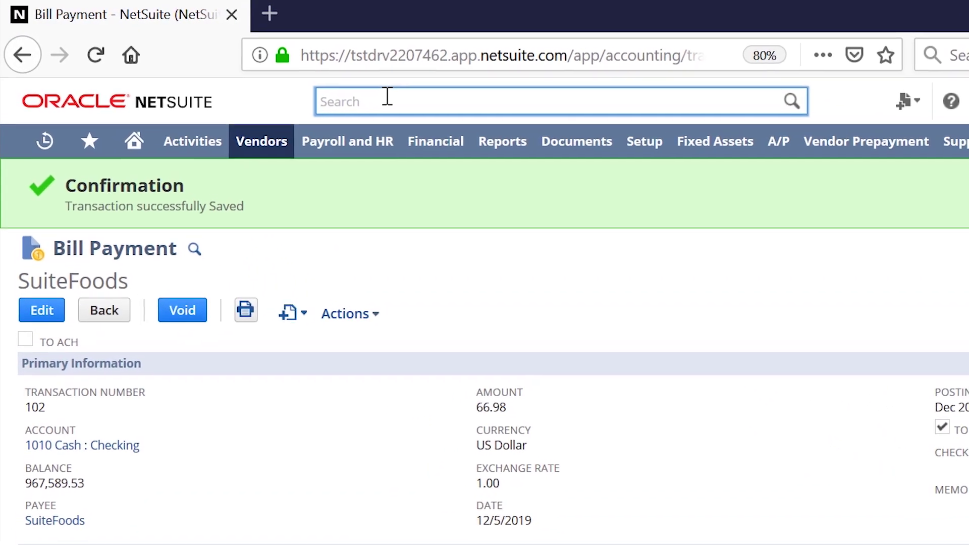
Step: Find CDW bill 653465 and memorize it as CDW with Action set to Automatic
left_click(388, 96)
type("653465")
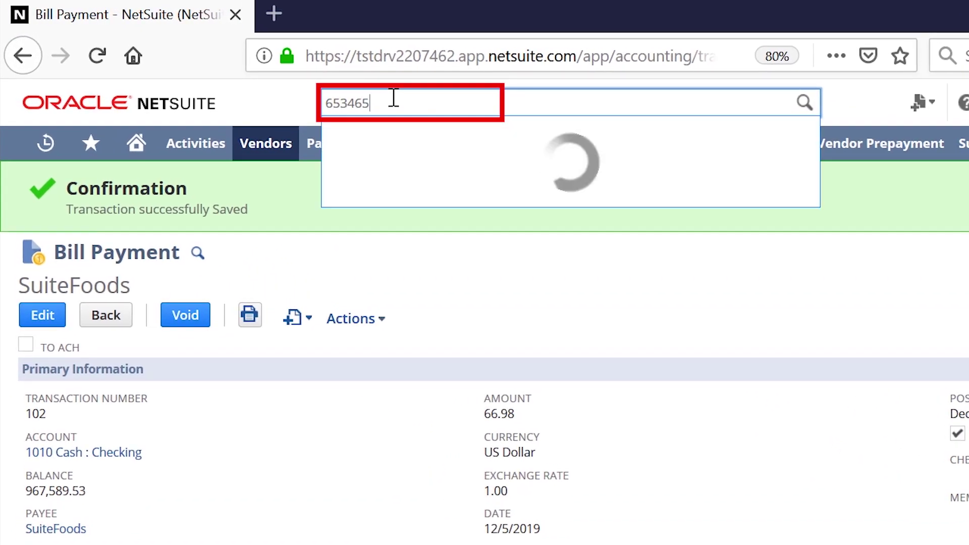
left_click(400, 140)
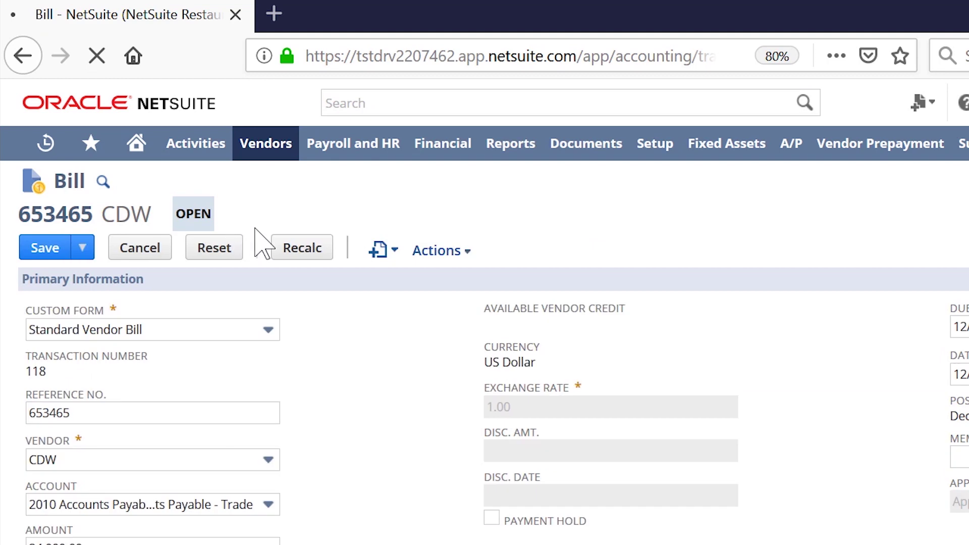
mouse_move(440, 250)
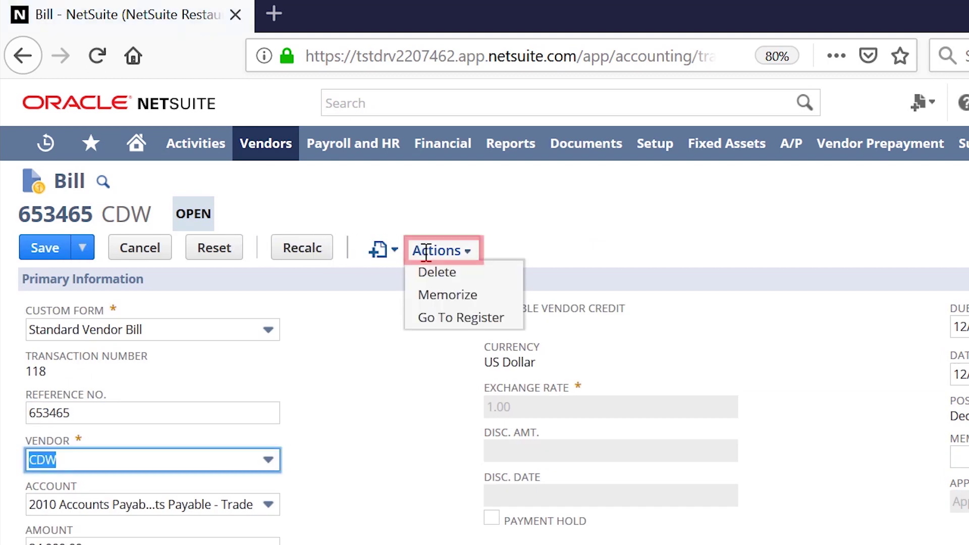
left_click(430, 296)
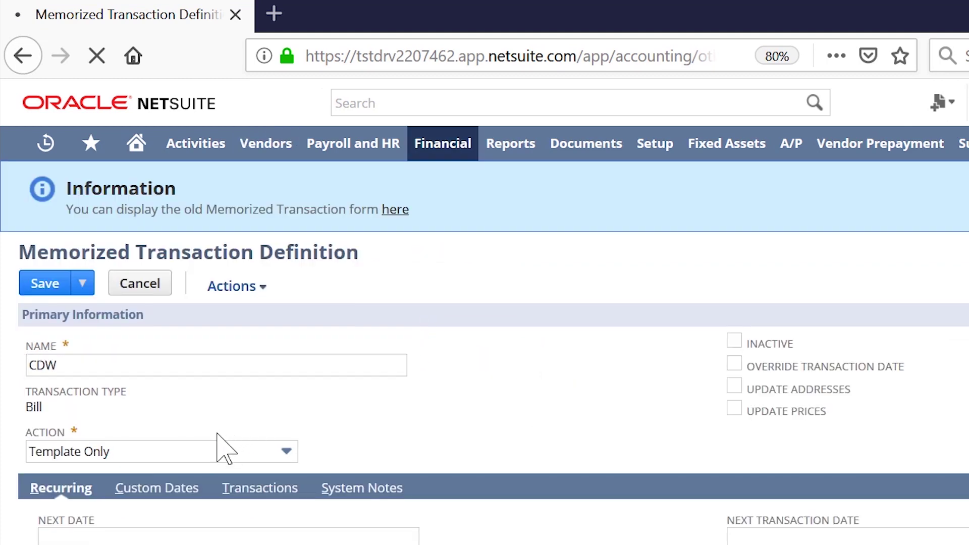
left_click(241, 453)
left_click(236, 502)
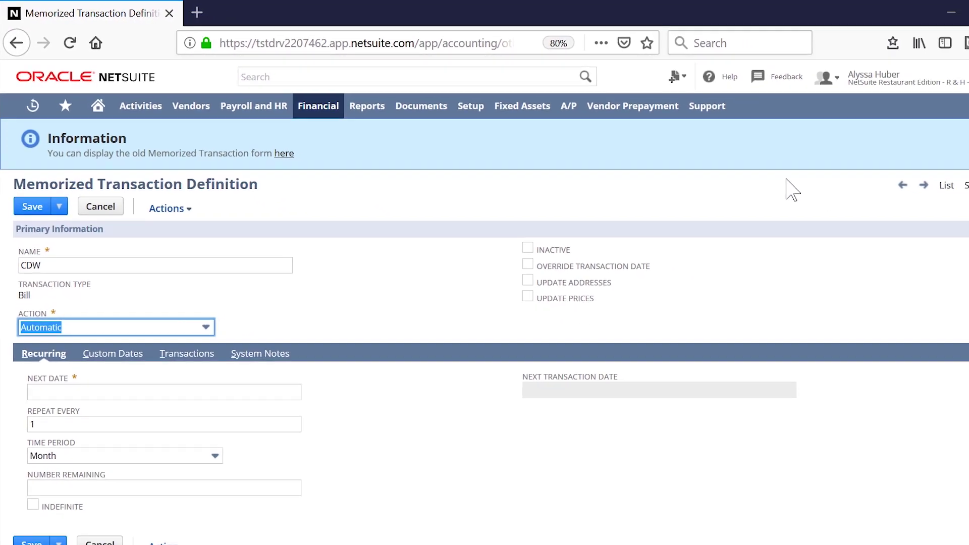
mouse_move(817, 74)
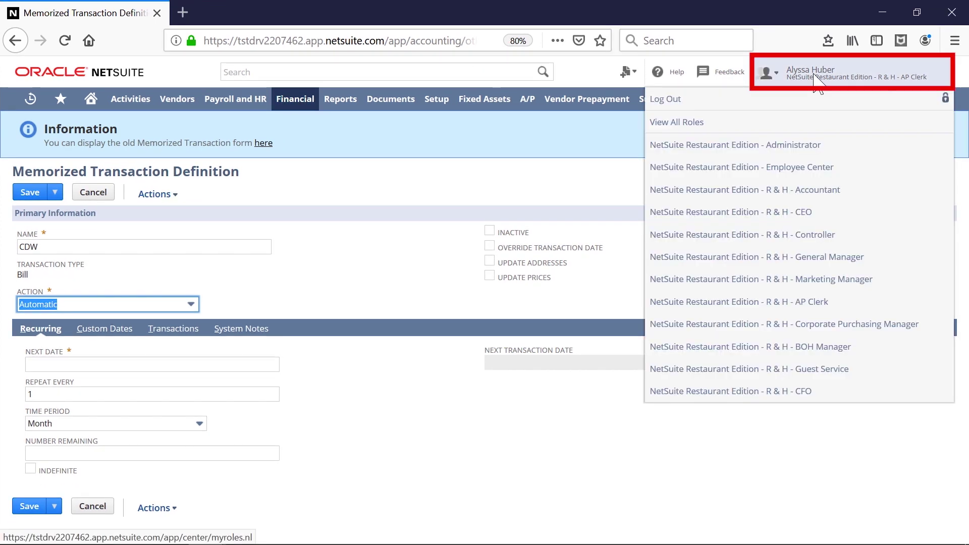
Step: Switch to the Employee Center role and begin an expense report with category Parking & Tolls
left_click(743, 167)
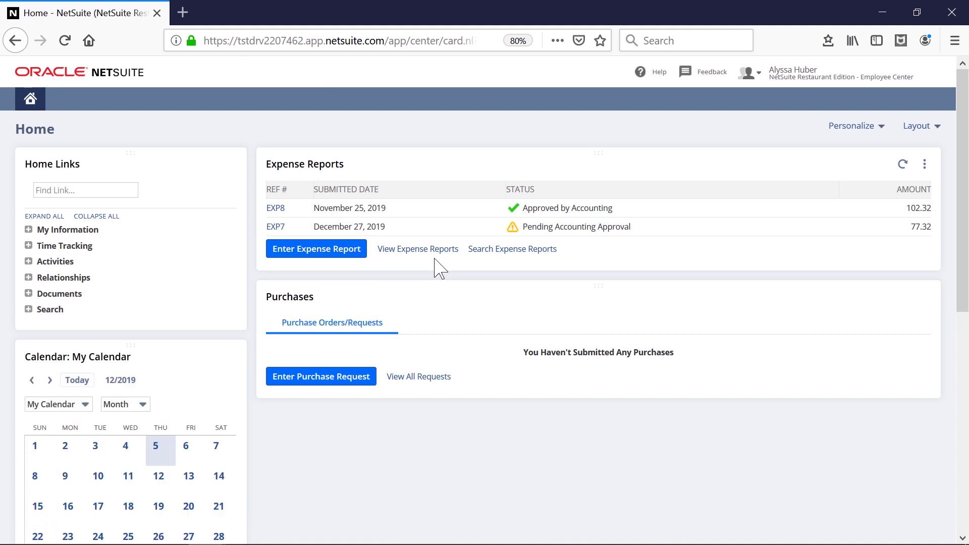
left_click(345, 253)
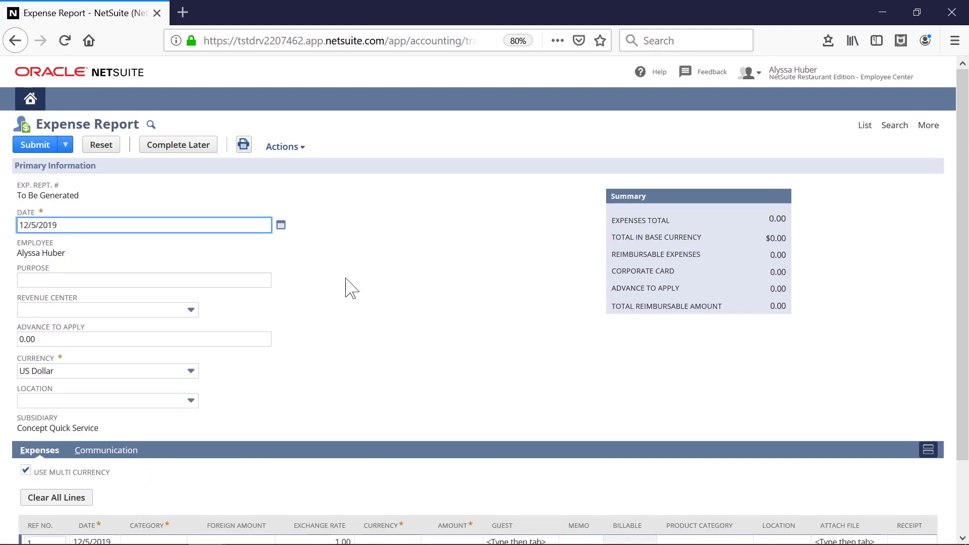
scroll(350, 288, "down", 2)
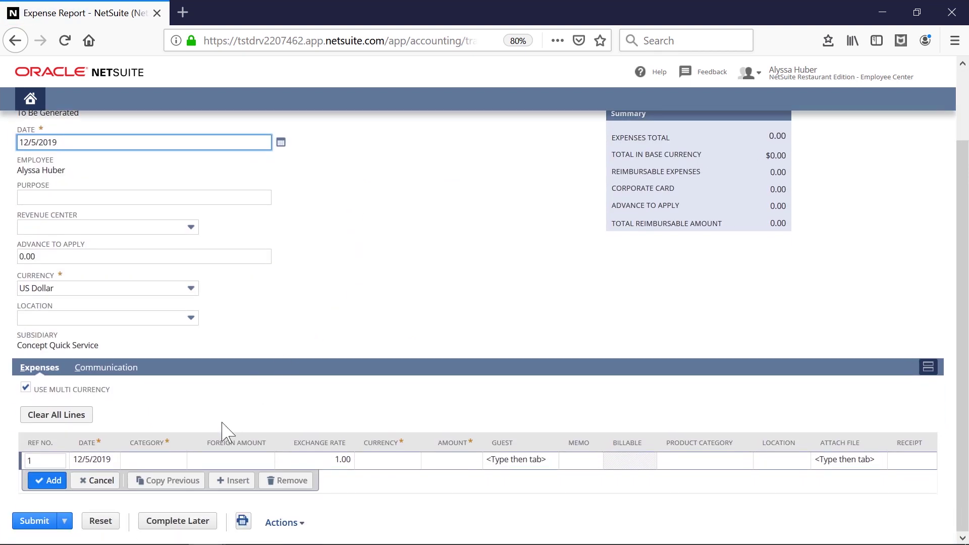
left_click(178, 461)
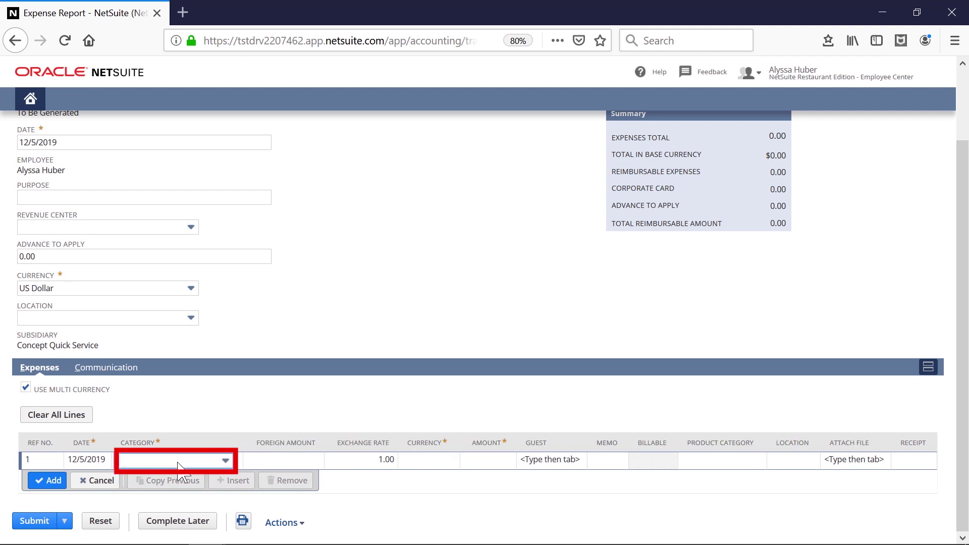
left_click(225, 461)
left_click(201, 409)
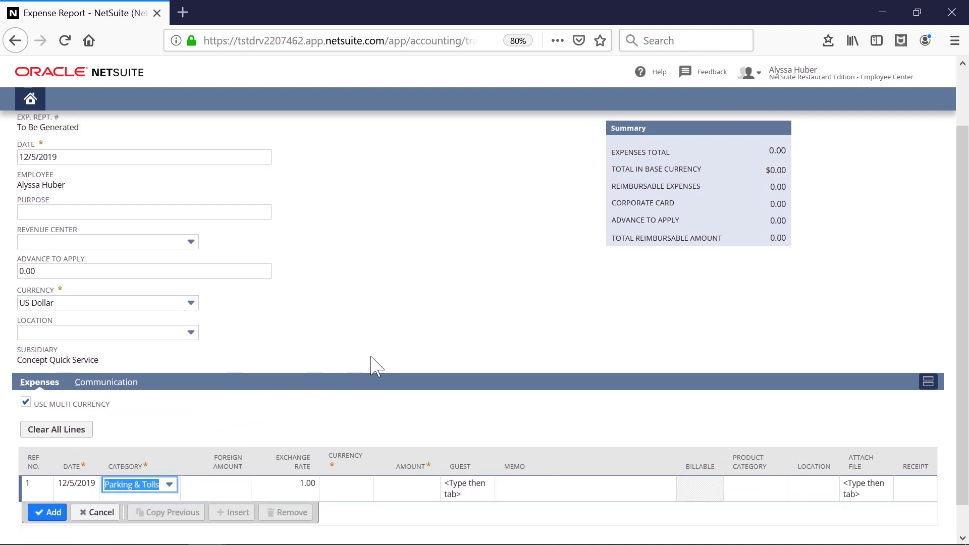
scroll(371, 363, "up", 2)
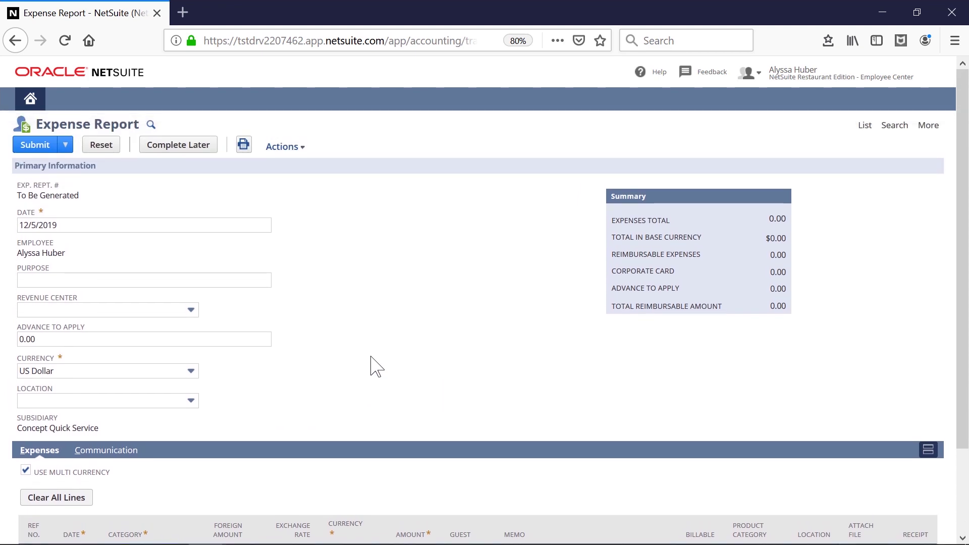